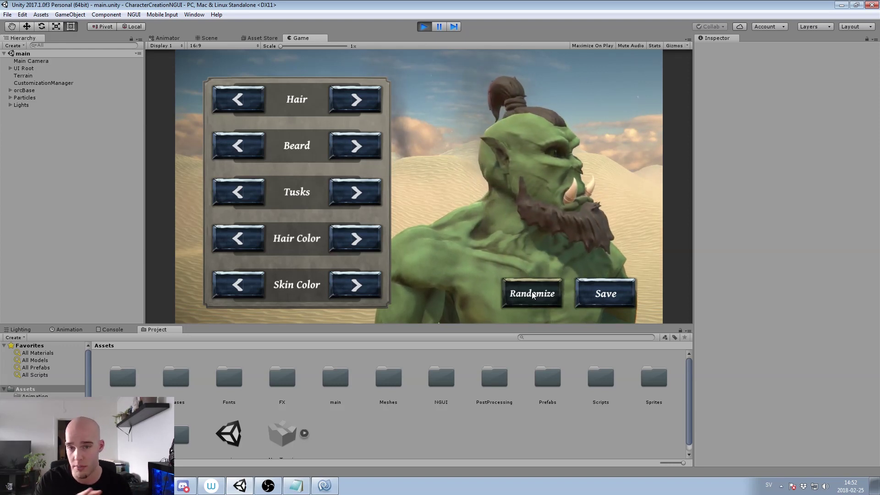
Randomize the orc 17 times until it has brown skin, a yellow braided beard and white tusks
click(531, 291)
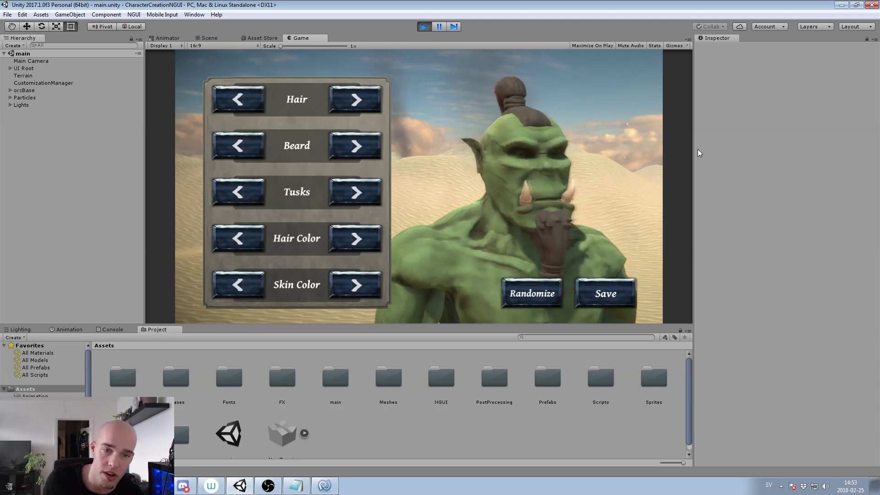
click(537, 293)
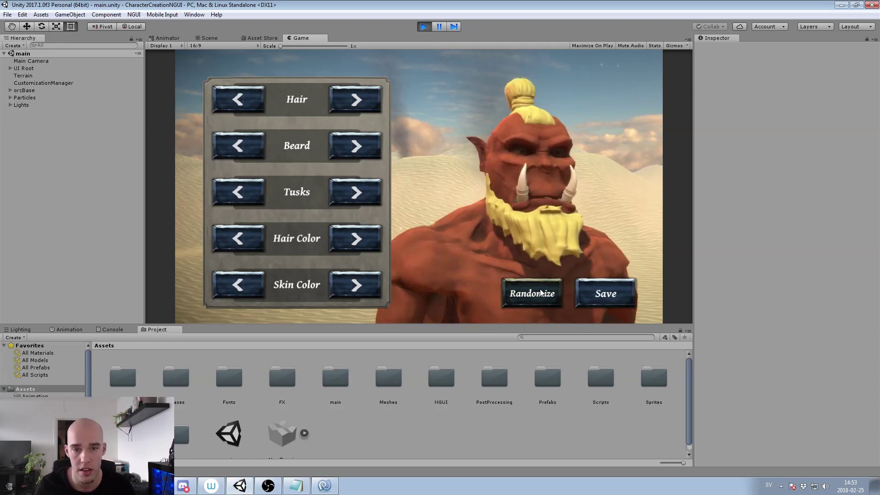
click(536, 293)
click(535, 293)
click(535, 293)
click(534, 293)
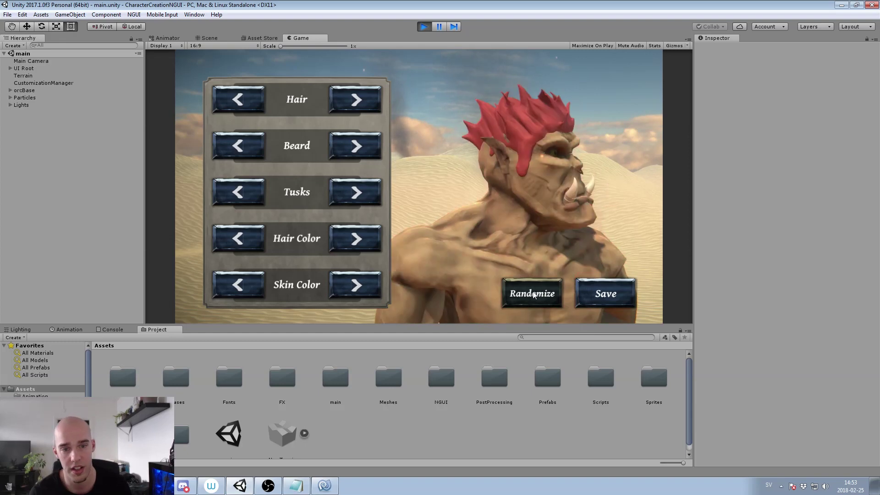
click(534, 293)
click(534, 294)
click(534, 294)
click(533, 294)
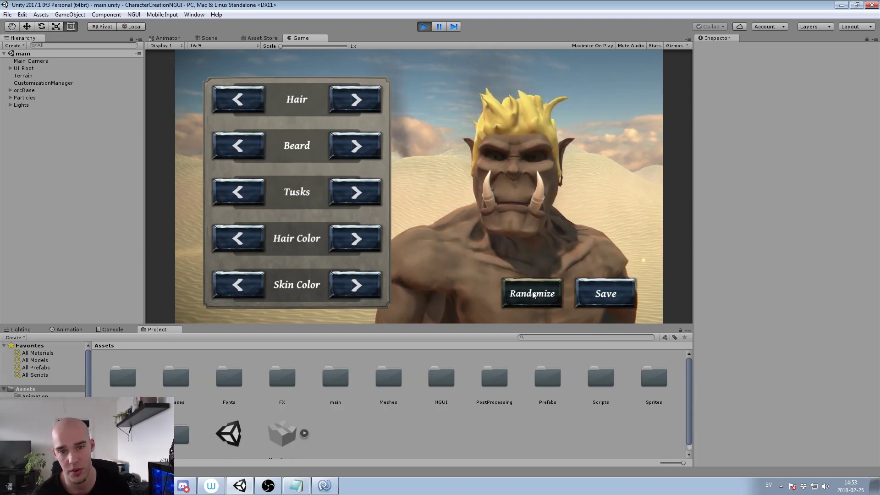
click(534, 294)
click(533, 294)
click(533, 294)
click(532, 294)
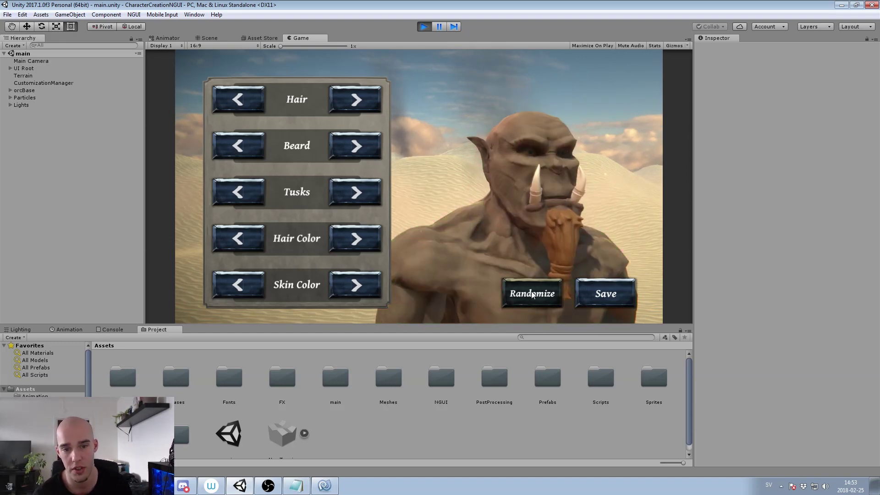
click(532, 293)
click(532, 293)
click(531, 292)
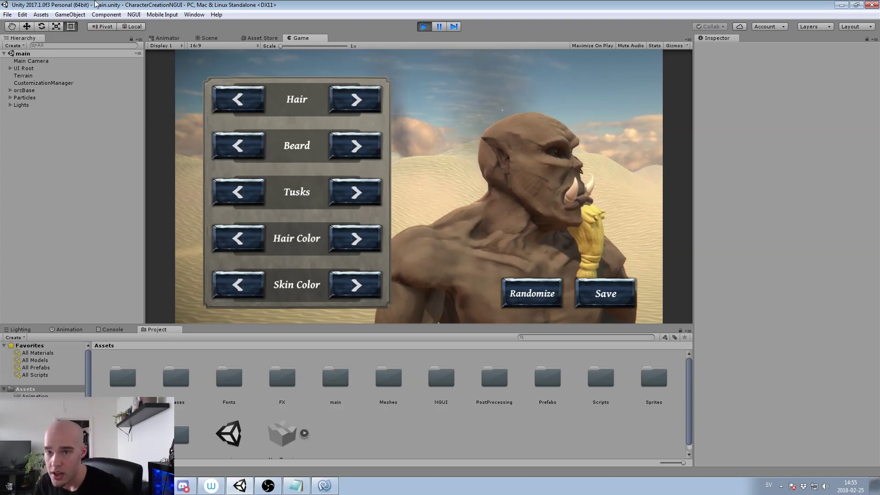
Switch to the Scene view showing the brown orc in the desert
click(207, 38)
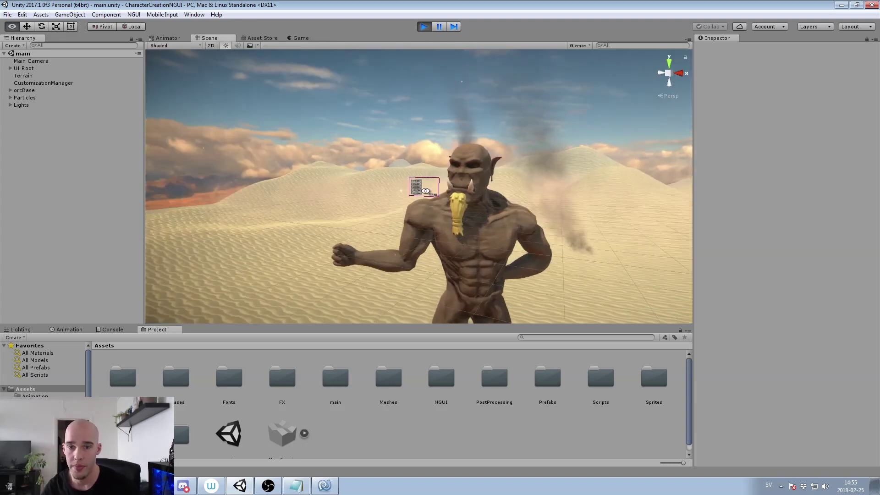
Fly back and orbit to a side-on view, then select UI Root (Constrained, 1280×1080)
key(s)
right_drag(425, 190, 528, 221)
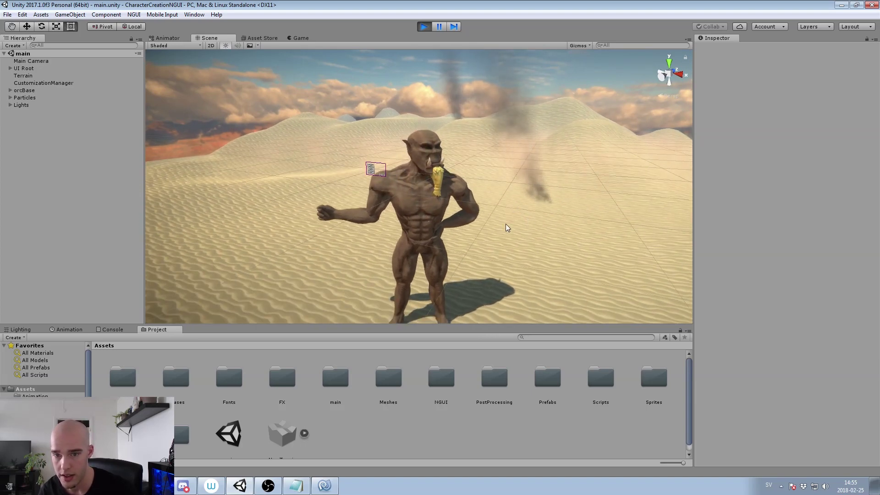
right_drag(508, 228, 323, 217)
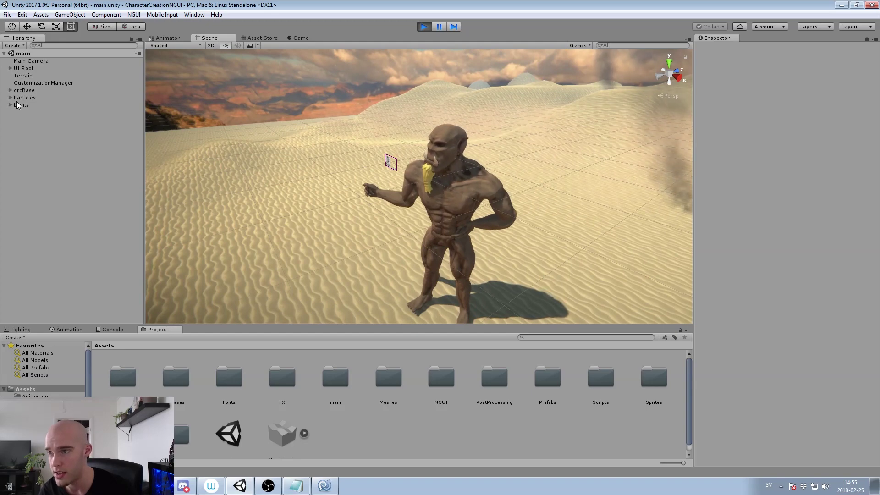
click(20, 68)
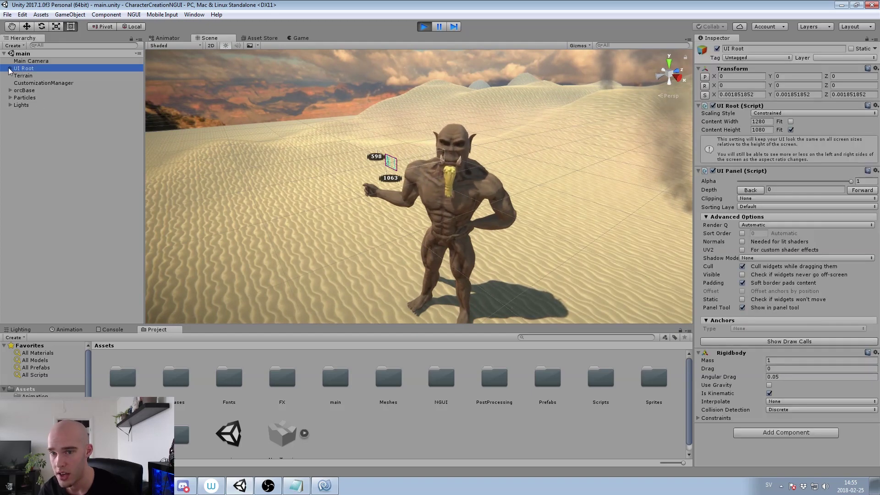
Peek at UI Root's child sprites, orbit the orc, and enlarge the Project panel to show all Assets folders
key(Right)
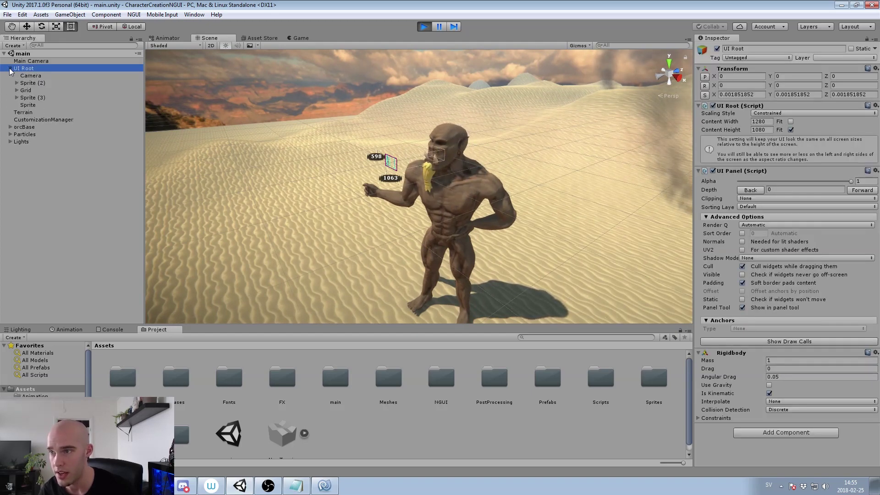
key(Left)
alt+drag(246, 149, 353, 155)
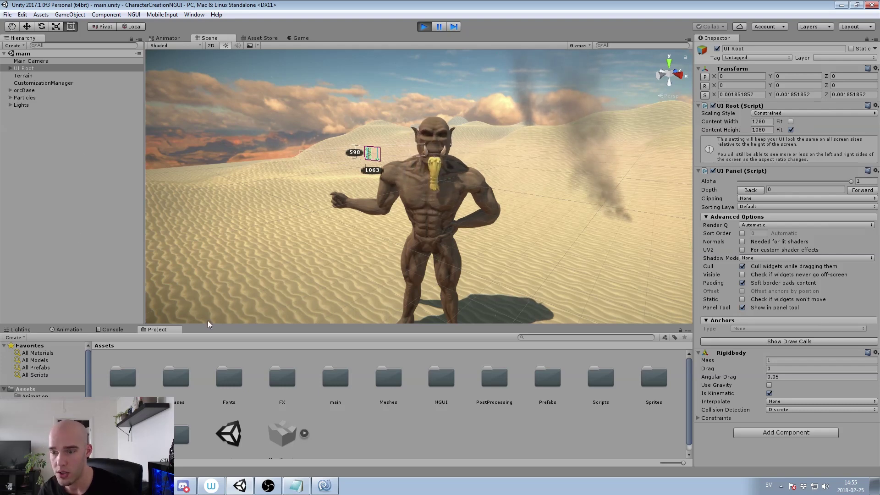
drag(207, 324, 211, 265)
click(415, 414)
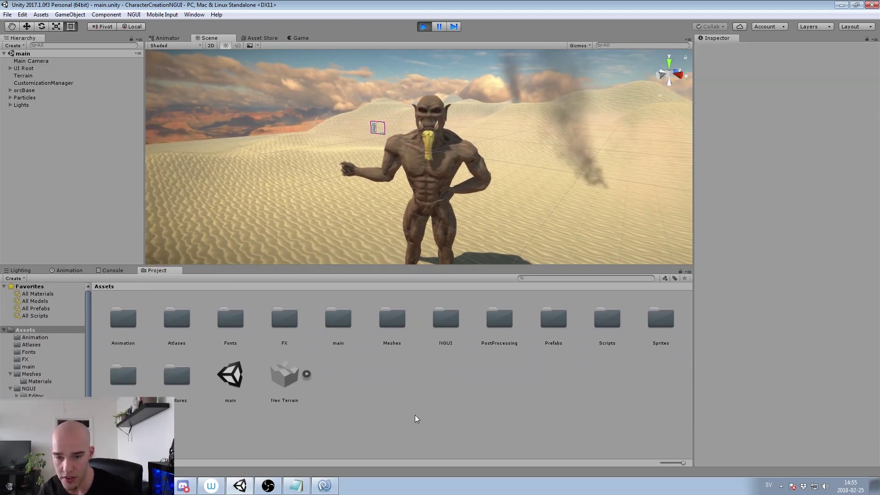
In Prefabs, inspect the tusks3, tusks1, hair2 and beard1 prefabs, then return to Assets
double_click(554, 343)
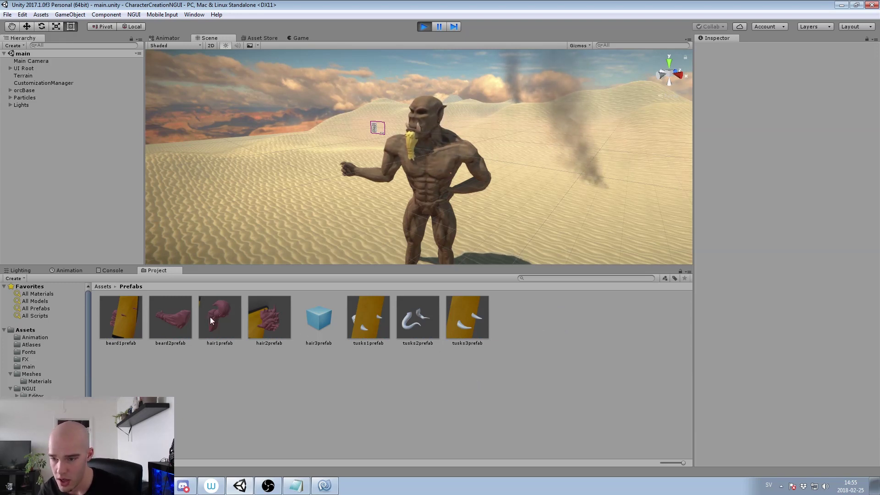
click(467, 324)
click(365, 307)
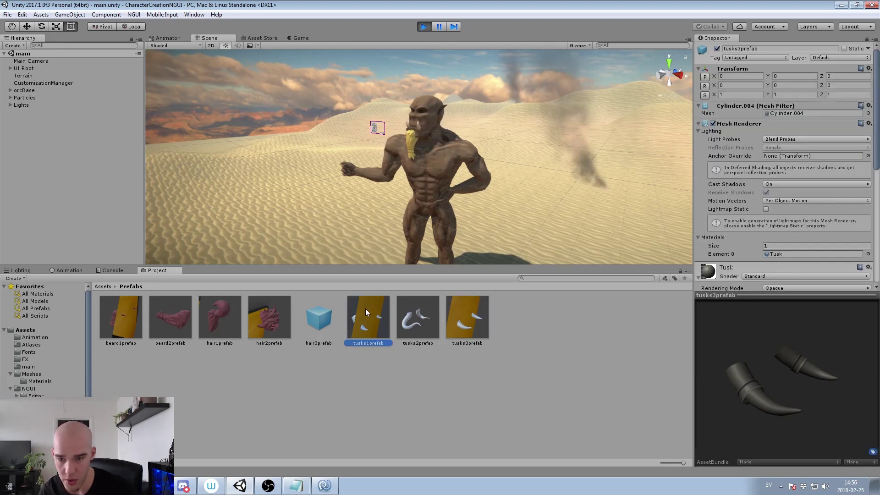
click(271, 328)
click(118, 322)
click(356, 327)
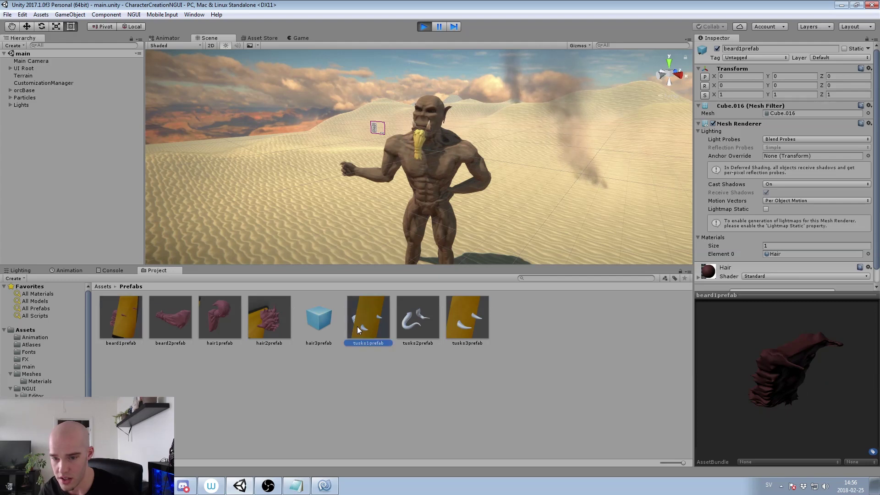
click(216, 378)
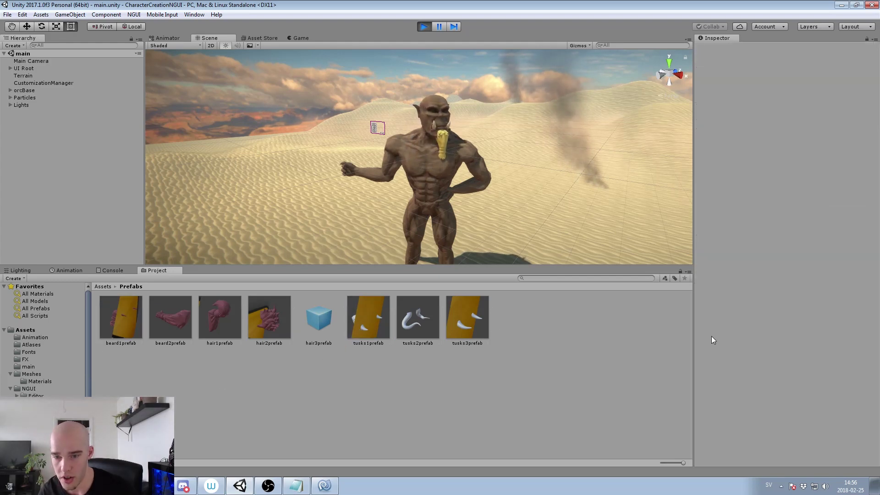
click(133, 336)
click(138, 355)
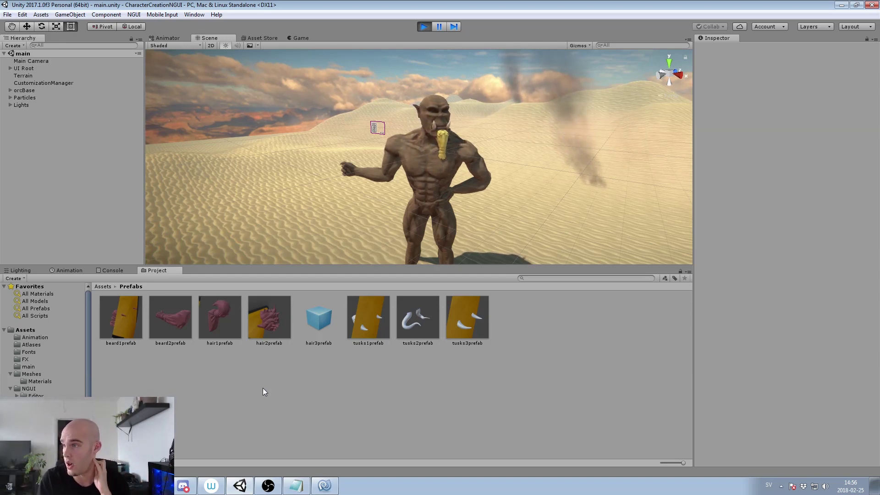
click(103, 287)
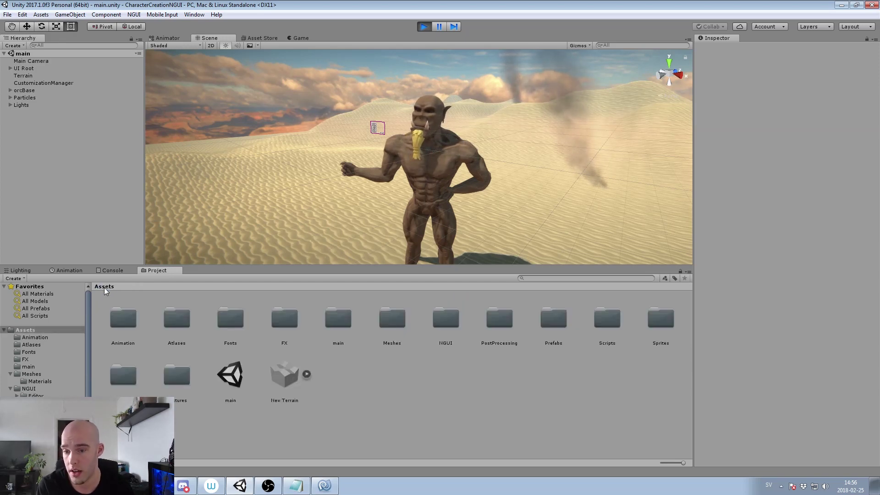
Peek into Sprites, then open Atlases and inspect the mainAtlas texture's packed sprites
double_click(660, 320)
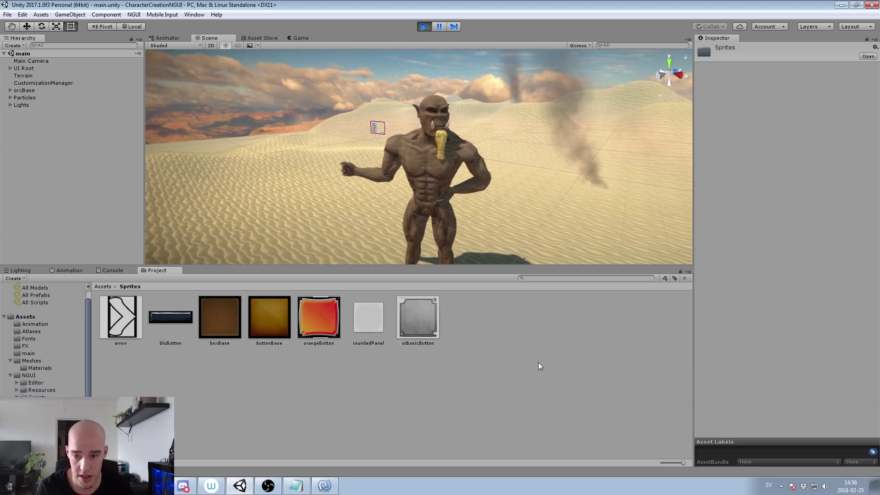
click(102, 287)
double_click(179, 314)
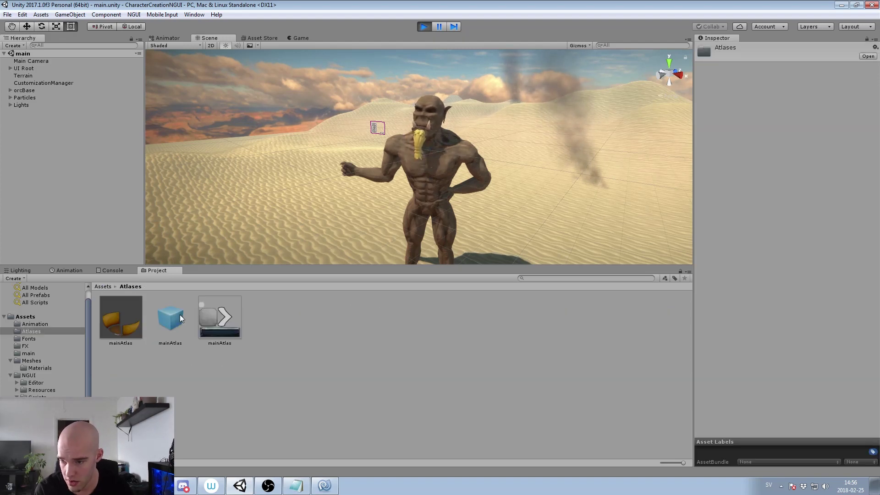
click(204, 314)
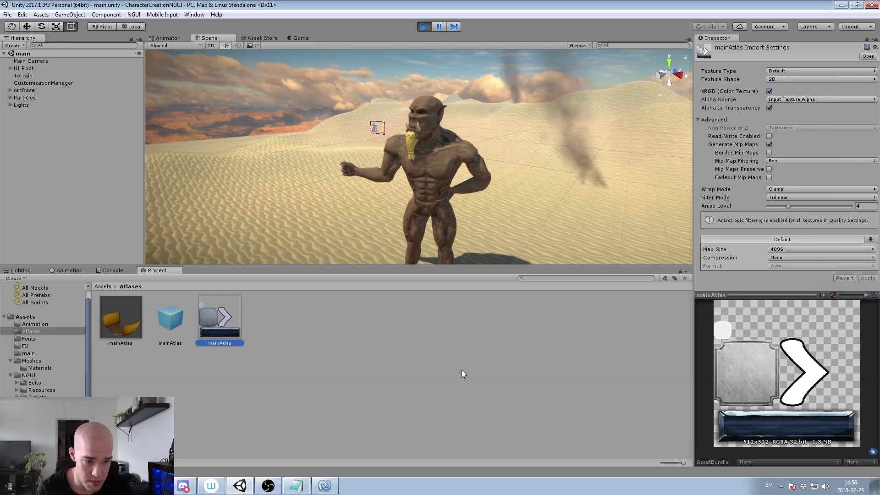
click(307, 339)
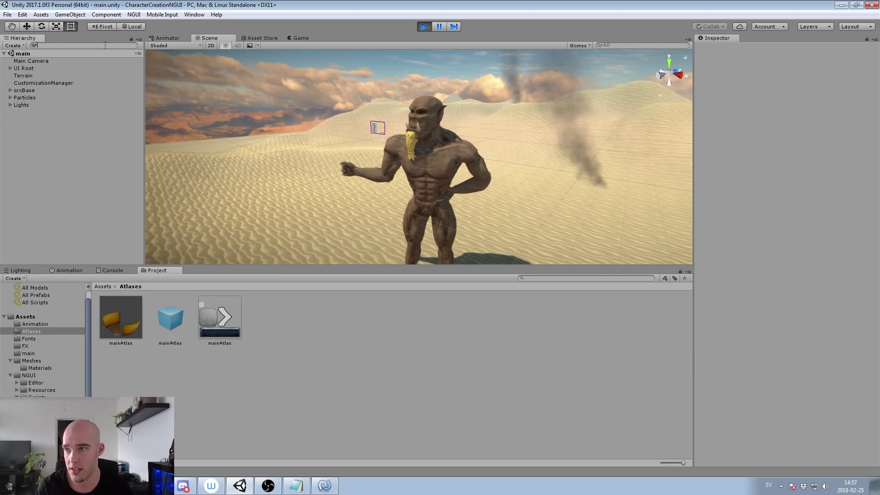
Search the Hierarchy for 'anchor', select HeadAnchor and orbit to a close side view of the head
text(anochor)
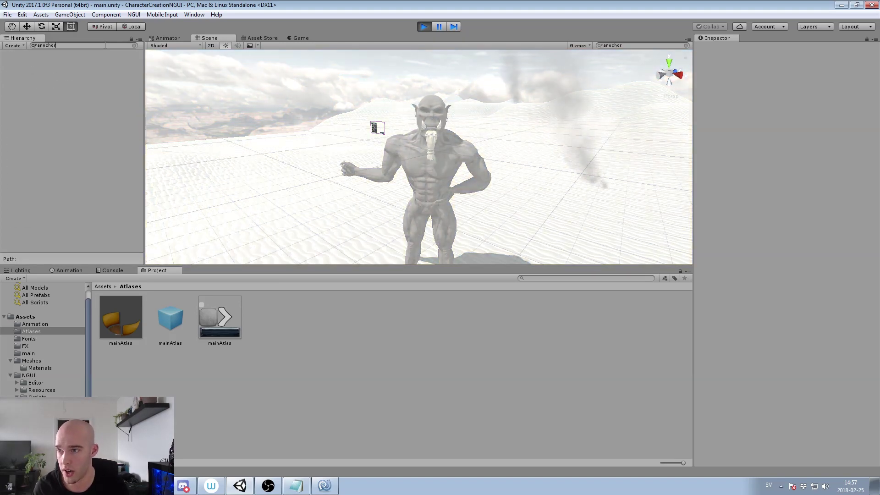
key(BackSpace)
key(BackSpace)
key(BackSpace)
key(BackSpace)
key(BackSpace)
text(chor)
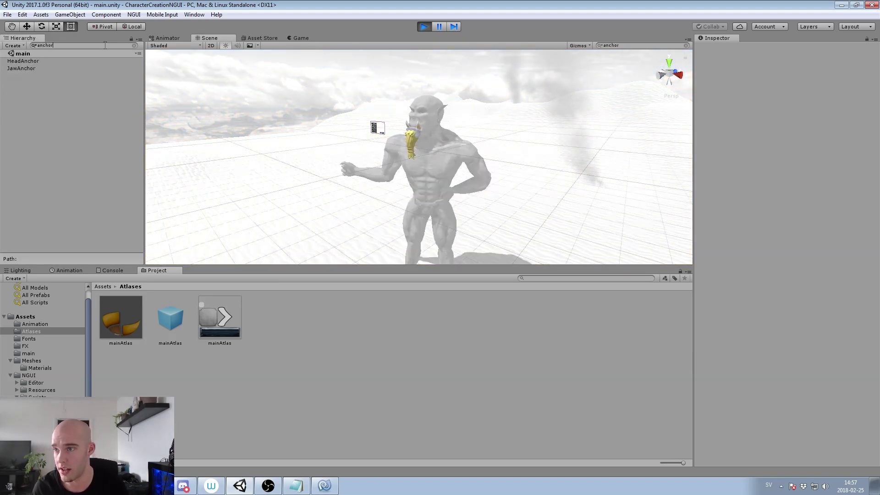
key(Down)
key(Down)
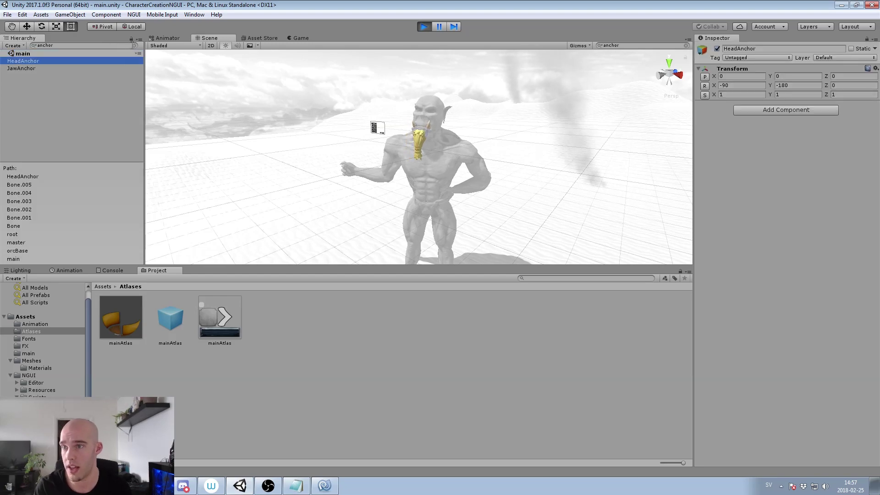
click(135, 45)
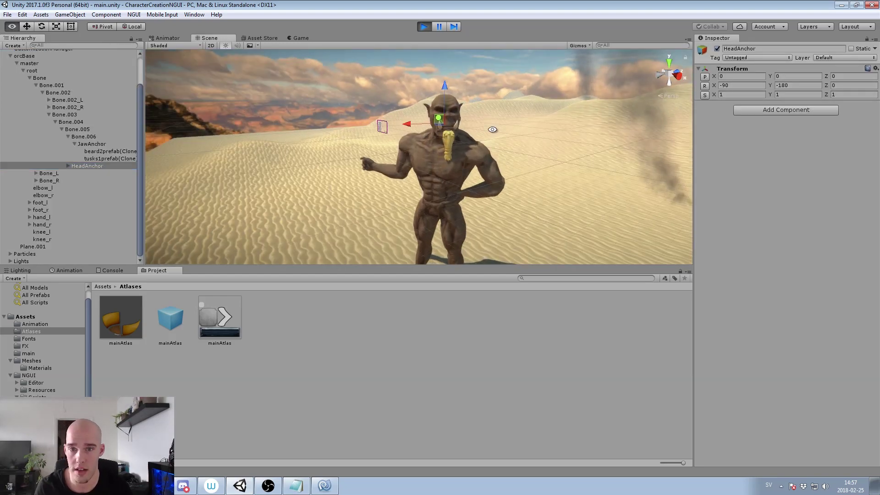
mouse_move(442, 124)
alt+mouse_down()
mouse_move(492, 112)
mouse_move(465, 167)
mouse_move(381, 103)
mouse_move(519, 203)
mouse_move(535, 191)
mouse_move(430, 126)
alt+mouse_up()
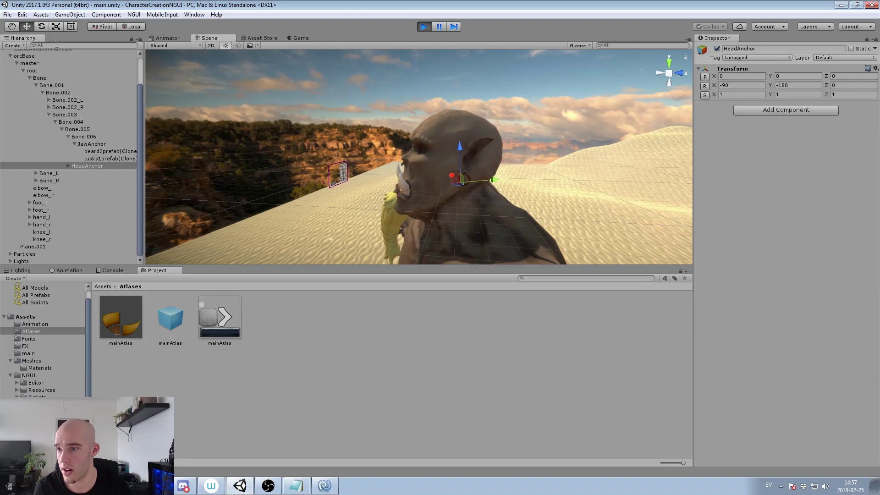
Select JawAnchor holding the beard2prefab and tusks1prefab clones, orbit around it, then return to a front view
click(96, 145)
alt+drag(362, 137, 383, 180)
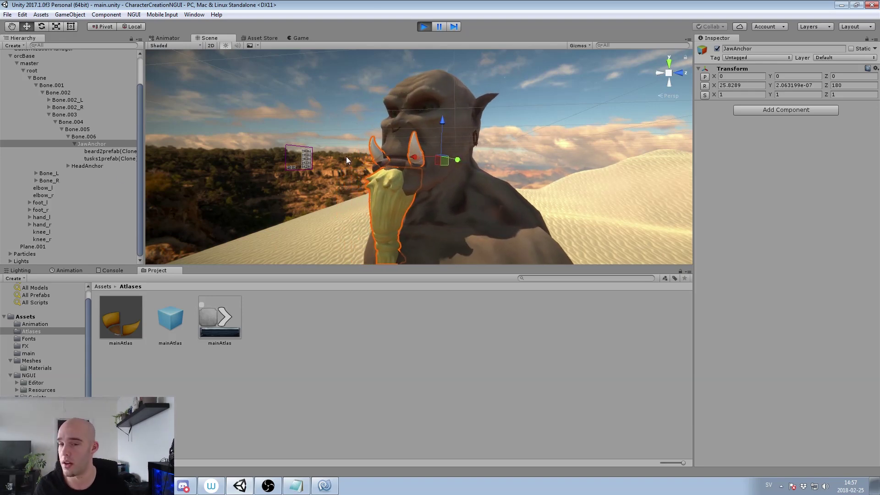
alt+drag(346, 155, 474, 174)
click(336, 131)
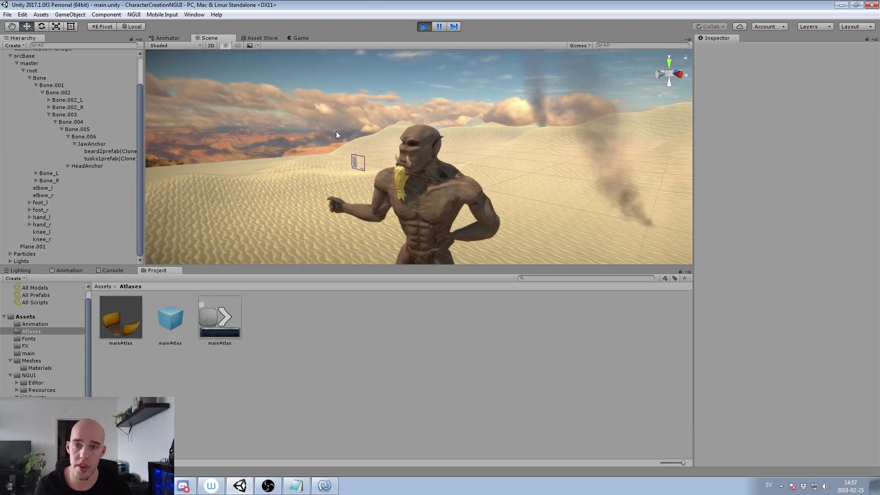
alt+drag(336, 132, 393, 133)
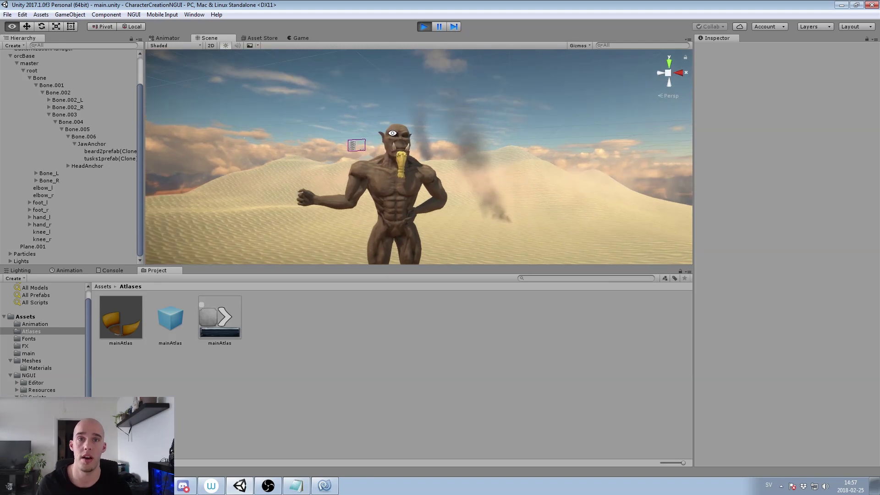